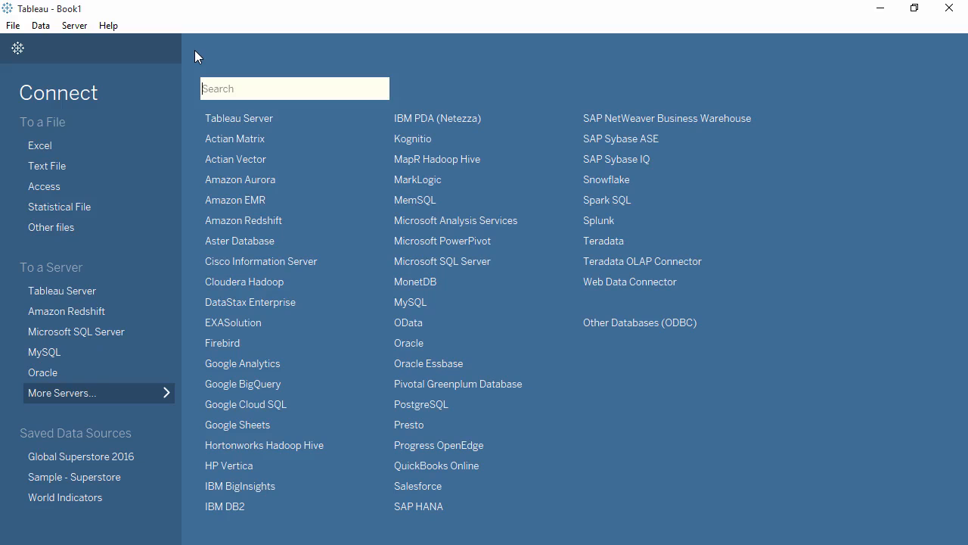
# - Open the local cube file SuperCube.cub from the Connecting to Cubes folder
pyautogui.click(86, 228)
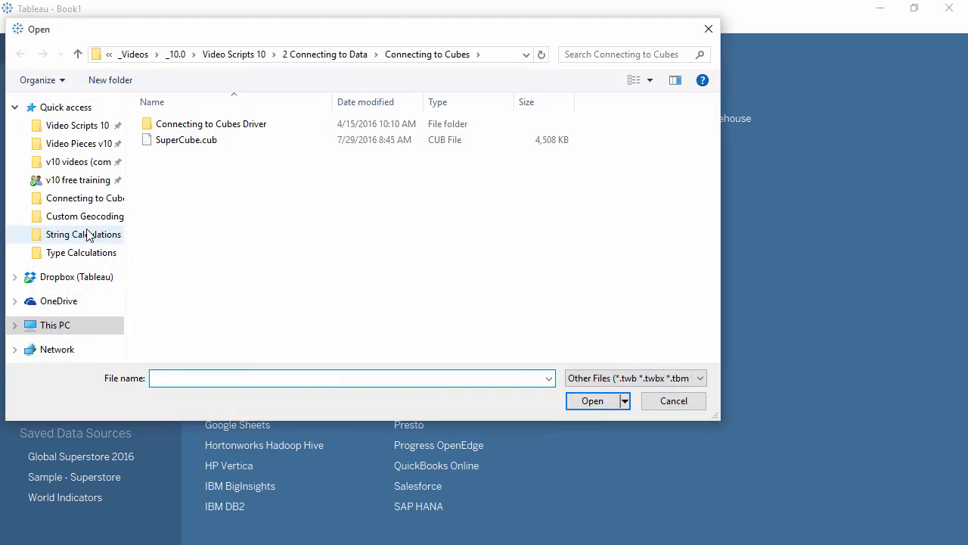
pyautogui.click(188, 148)
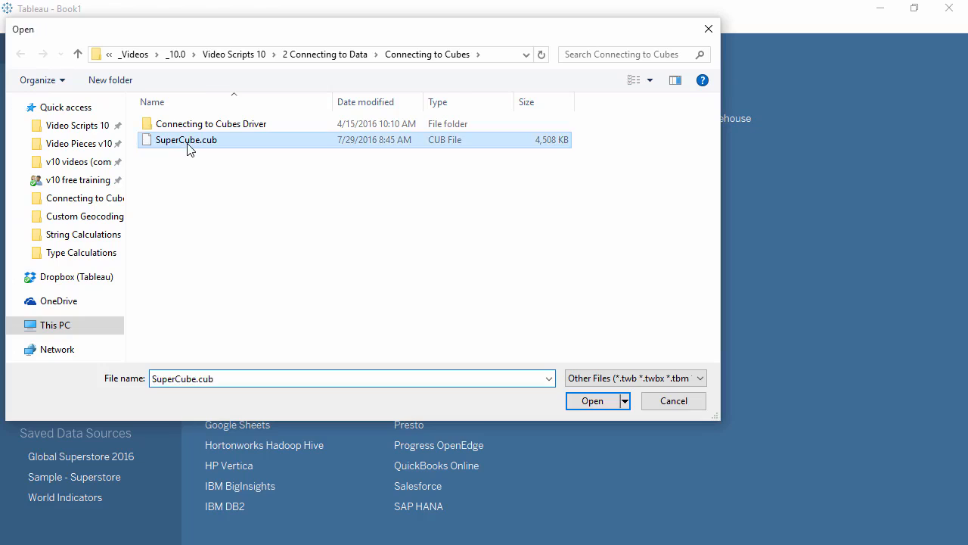
pyautogui.doubleClick(188, 148)
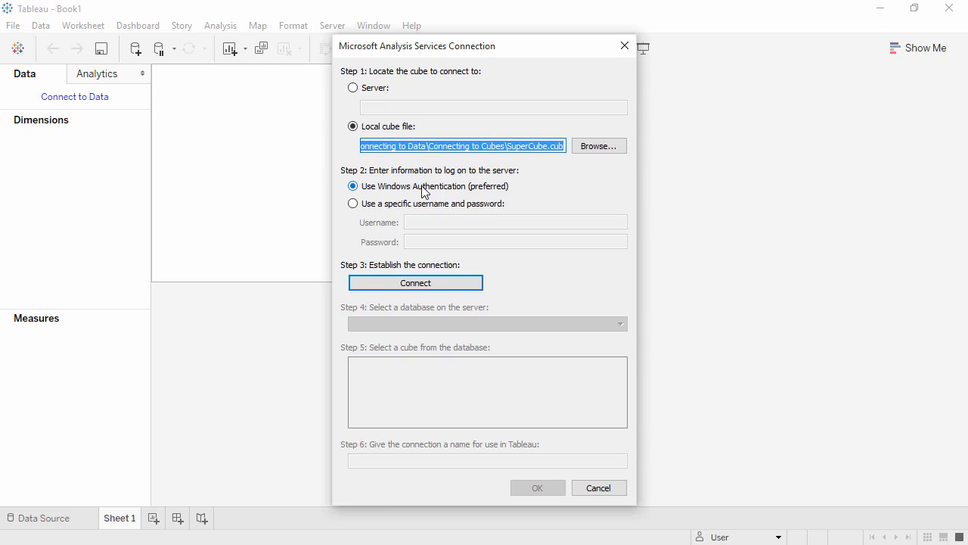
# - Connect to the cube, choosing the SuperCube database and SuperCube cube, and name the connection SuperCube
pyautogui.click(416, 283)
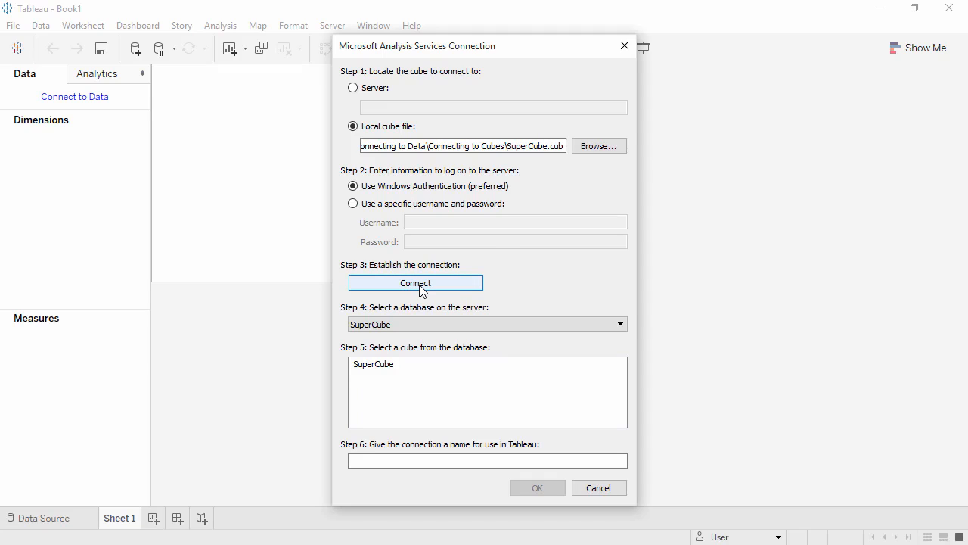
pyautogui.click(417, 322)
pyautogui.click(418, 338)
pyautogui.click(420, 364)
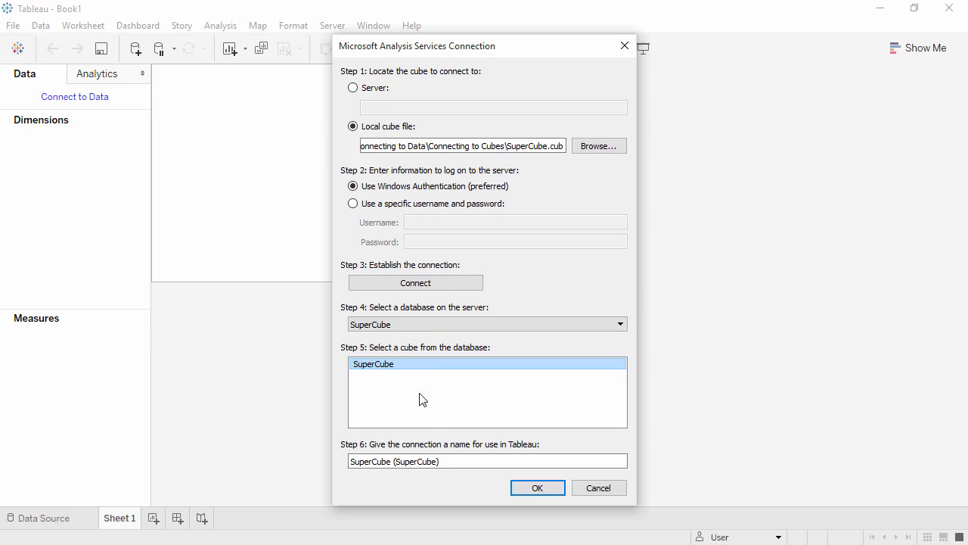
pyautogui.moveTo(448, 463); pyautogui.dragTo(394, 464)
pyautogui.press('BackSpace')
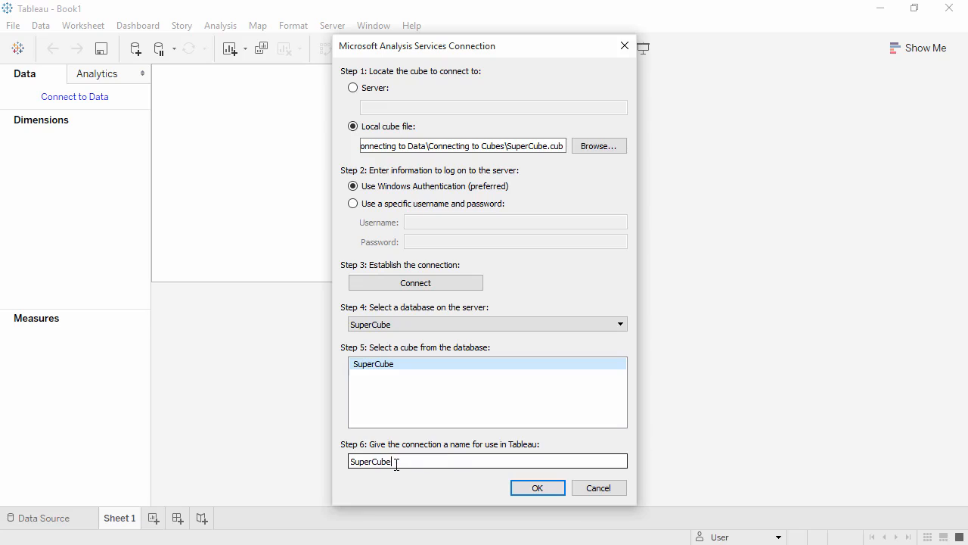
pyautogui.click(519, 490)
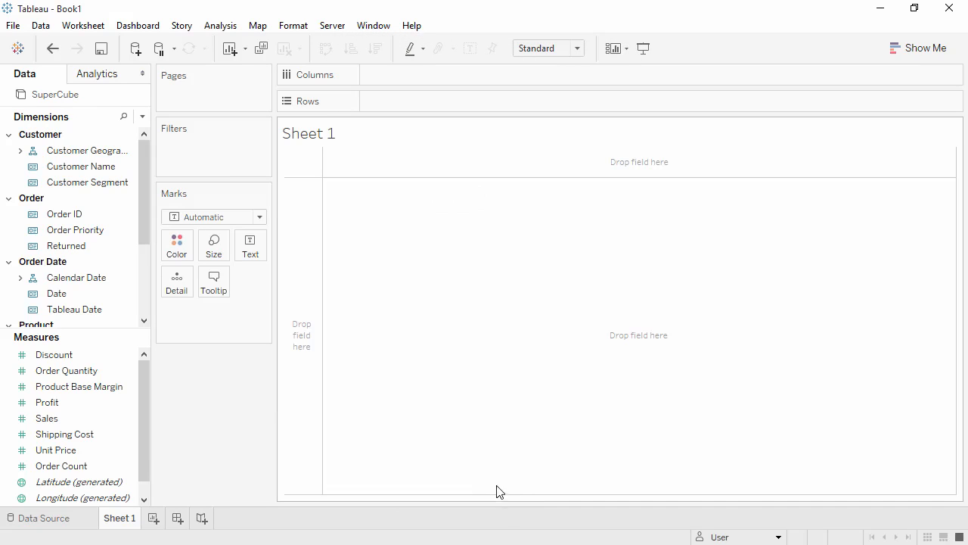
# - Review the cube's fields and their data types on the data source page, then return to Sheet 1
pyautogui.click(82, 521)
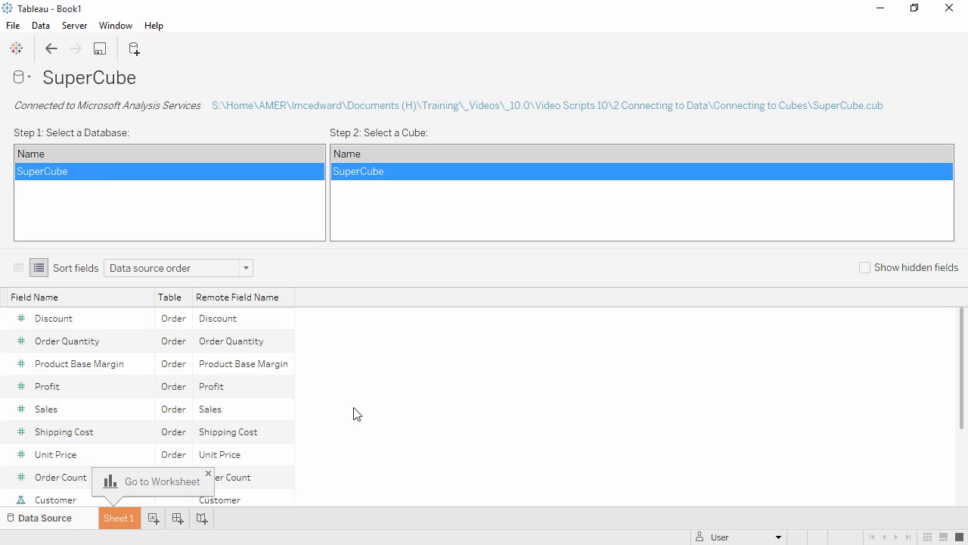
pyautogui.doubleClick(106, 392)
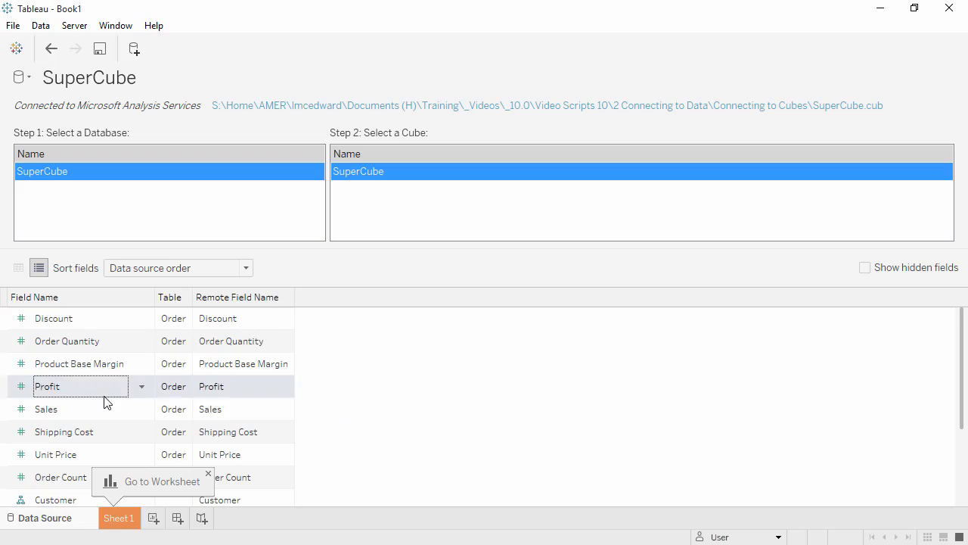
pyautogui.click(21, 388)
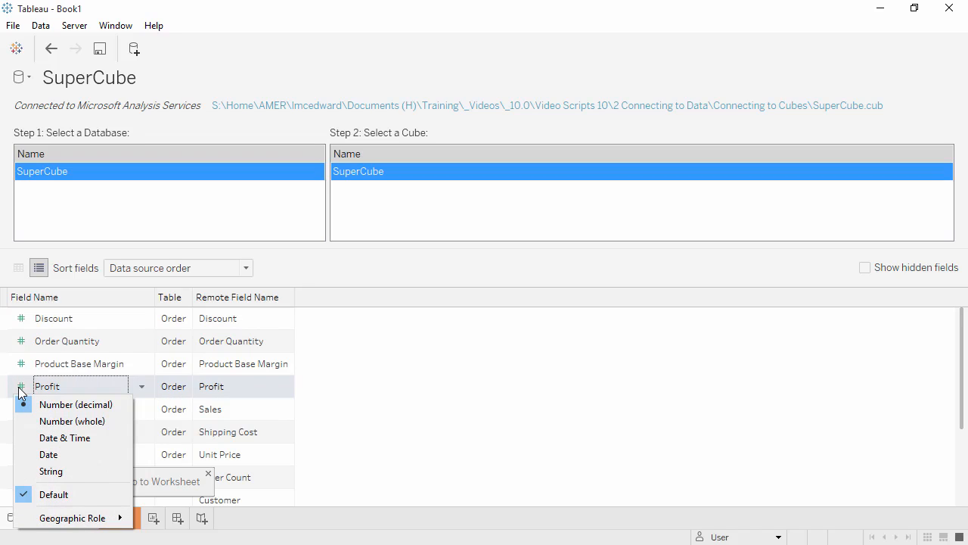
pyautogui.click(329, 397)
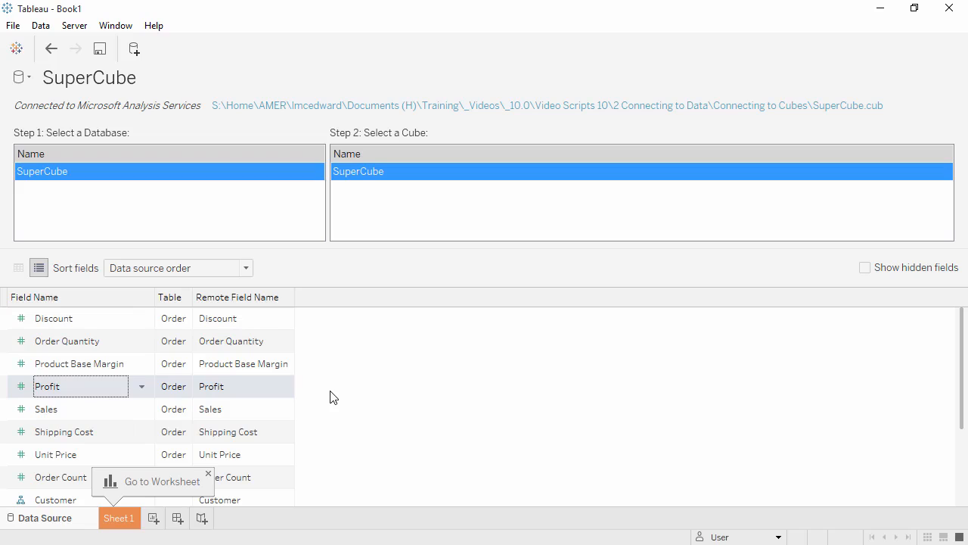
pyautogui.click(22, 269)
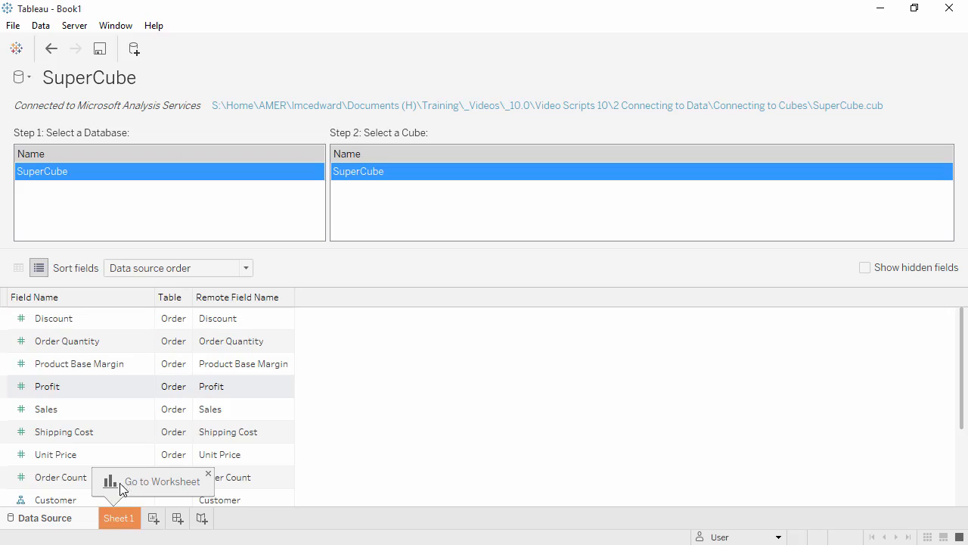
pyautogui.click(121, 520)
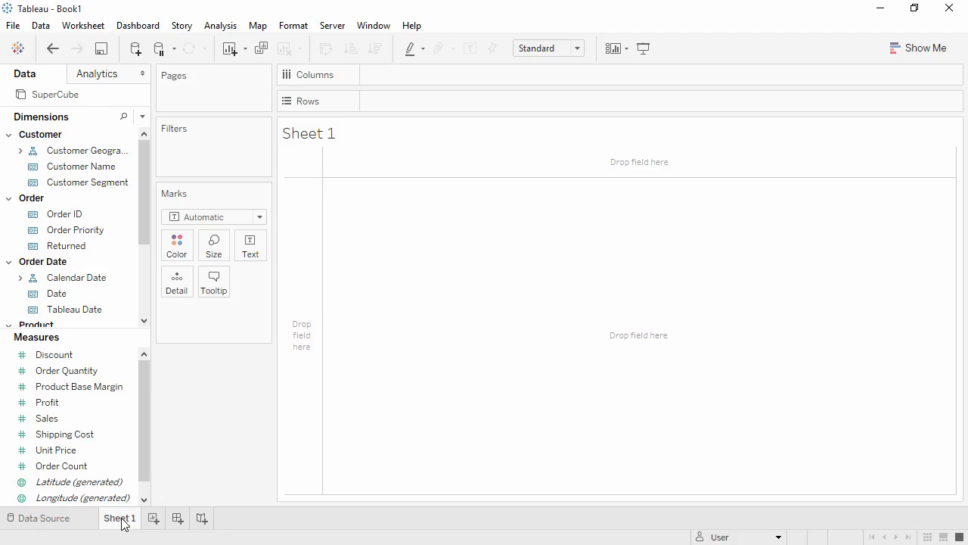
# - Place Sales on Rows and inspect the pill's quick table calculation options
pyautogui.moveTo(82, 419); pyautogui.dragTo(435, 95)
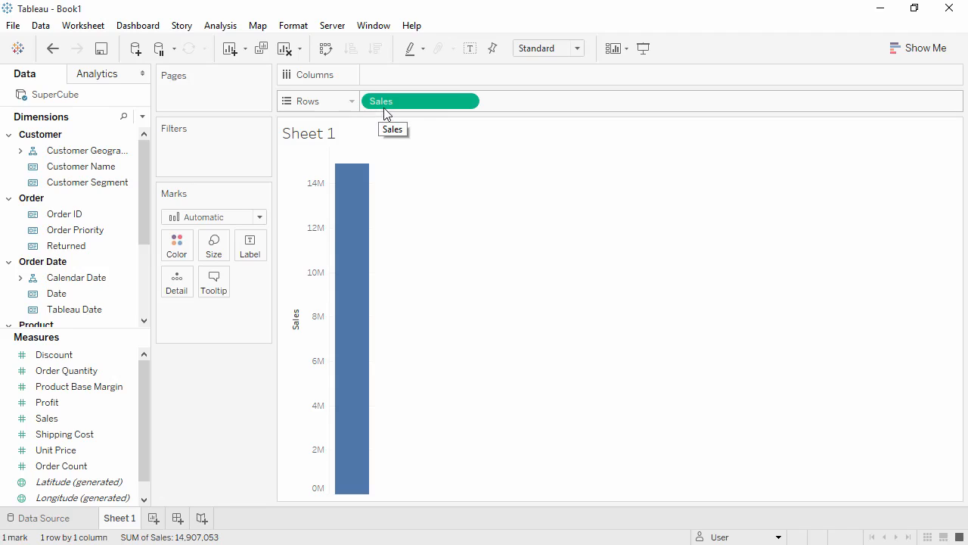
pyautogui.rightClick(410, 102)
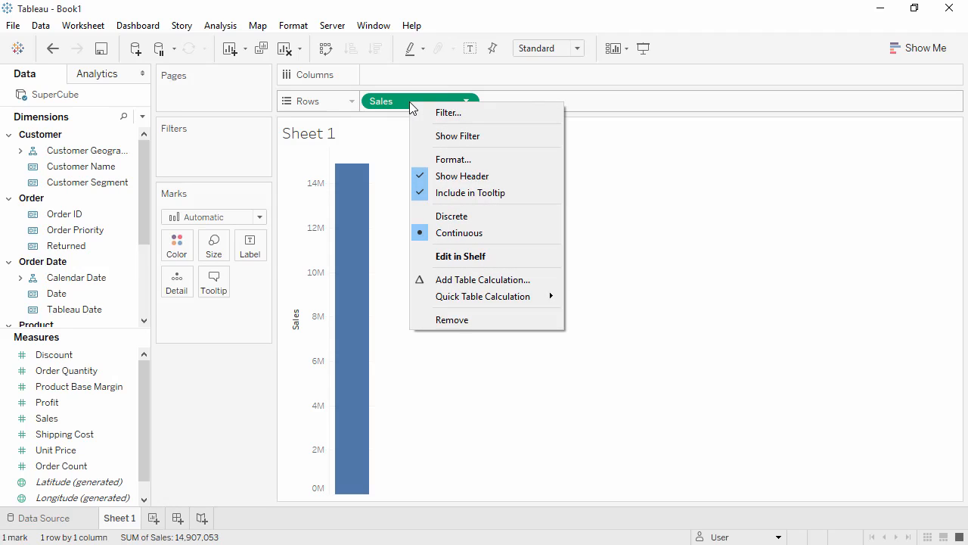
pyautogui.moveTo(476, 301)
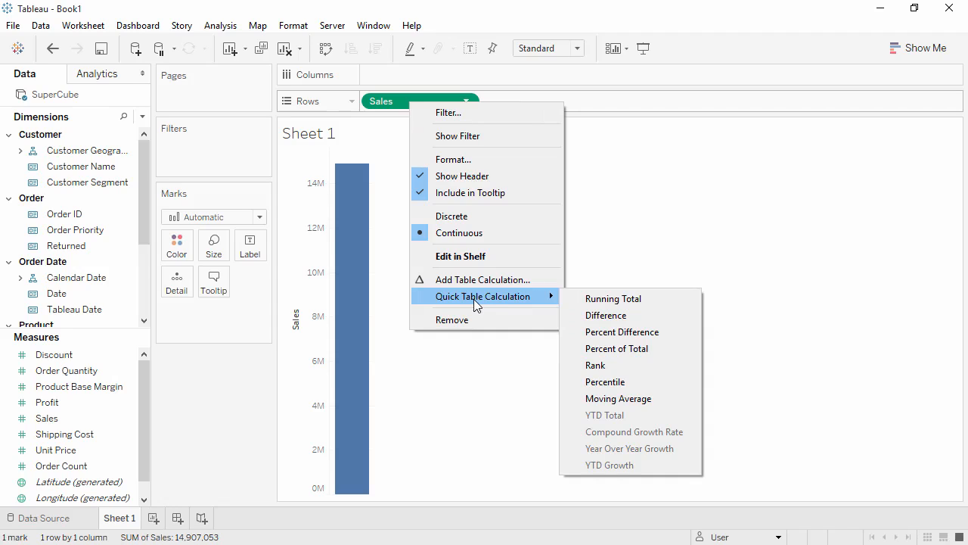
pyautogui.click(221, 382)
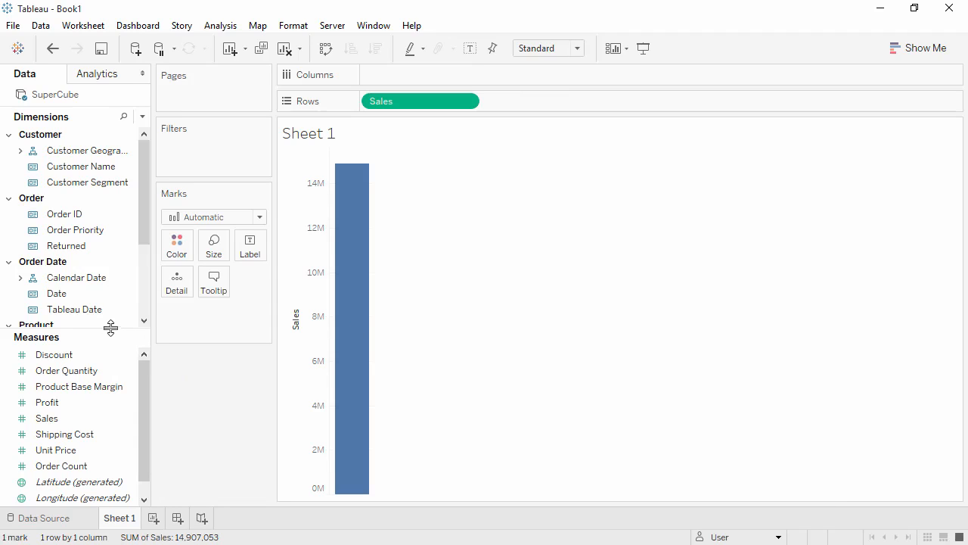
# - Expand the Customer Geography hierarchy and place Region on Columns
pyautogui.moveTo(109, 328); pyautogui.dragTo(98, 454)
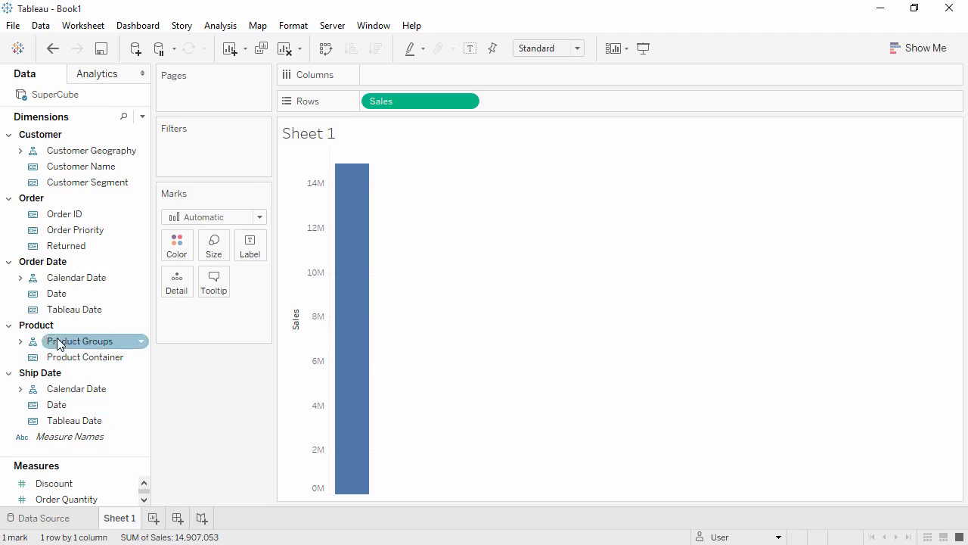
pyautogui.click(10, 199)
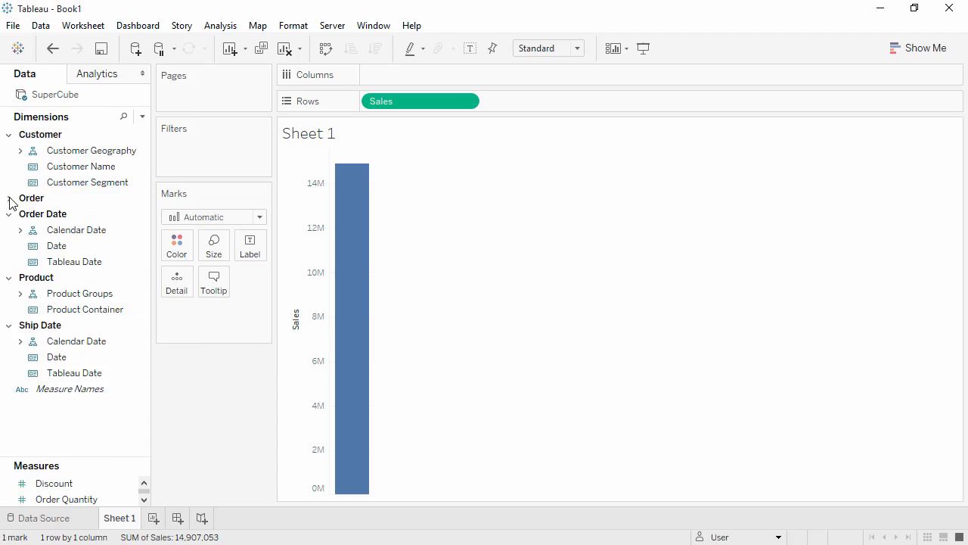
pyautogui.click(21, 151)
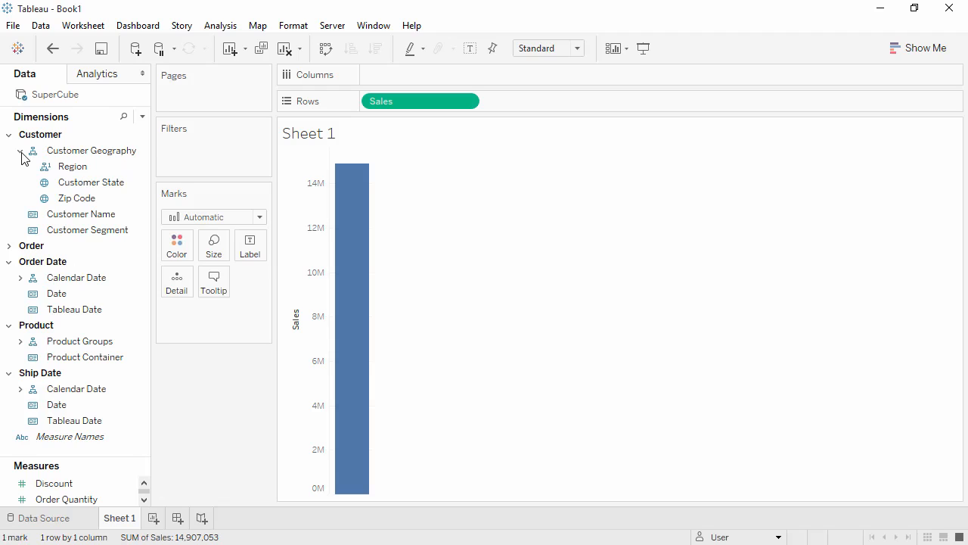
pyautogui.moveTo(73, 169); pyautogui.dragTo(382, 77)
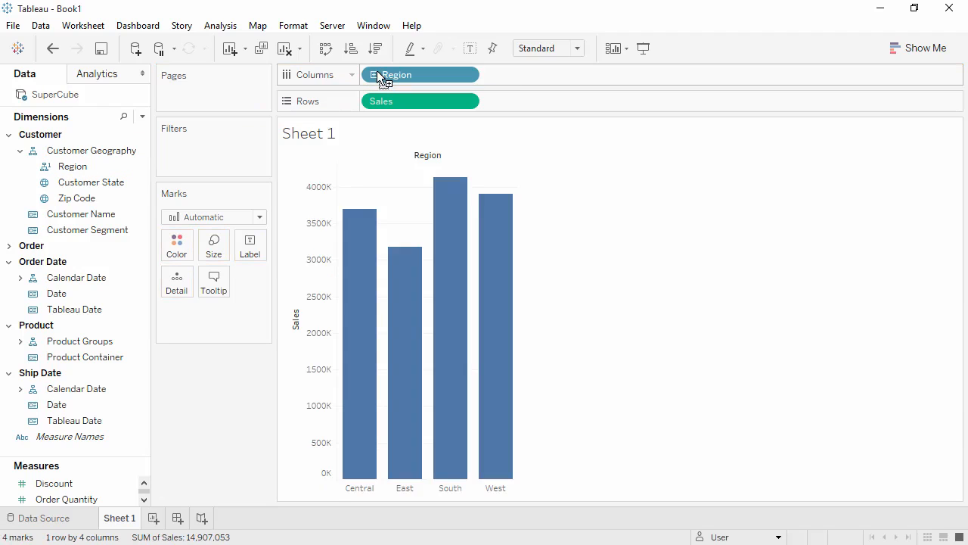
# - Show the Customer Geography filter for Region and collapse the Central and East entries in it
pyautogui.rightClick(392, 78)
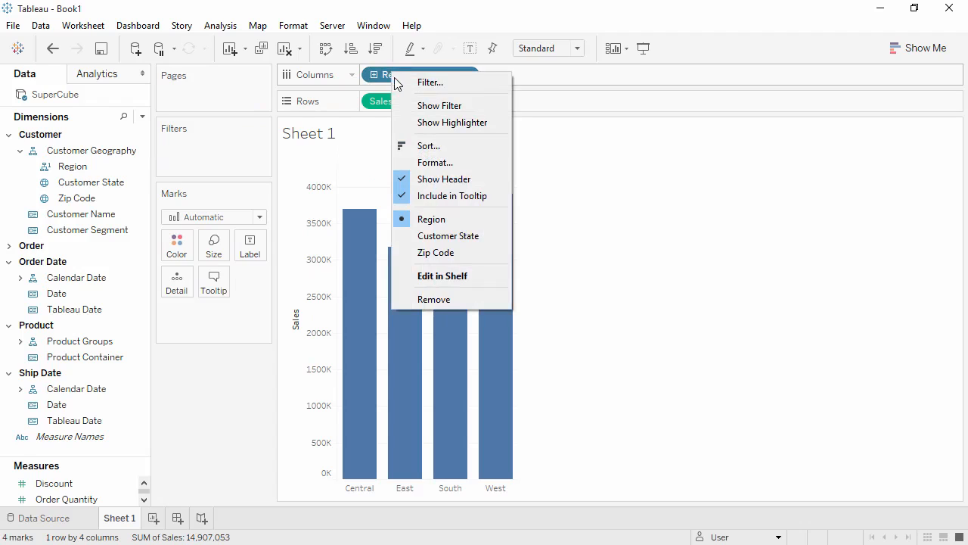
pyautogui.click(420, 103)
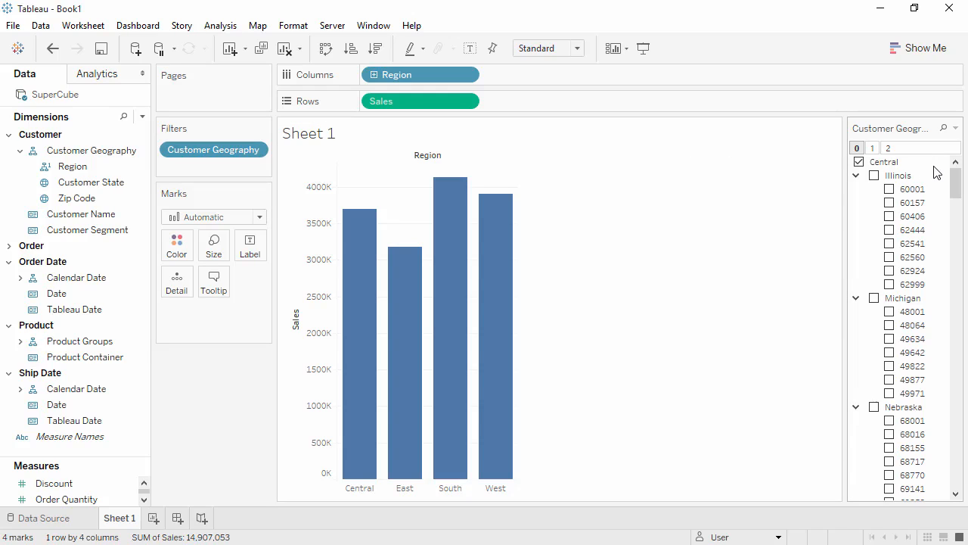
pyautogui.doubleClick(888, 162)
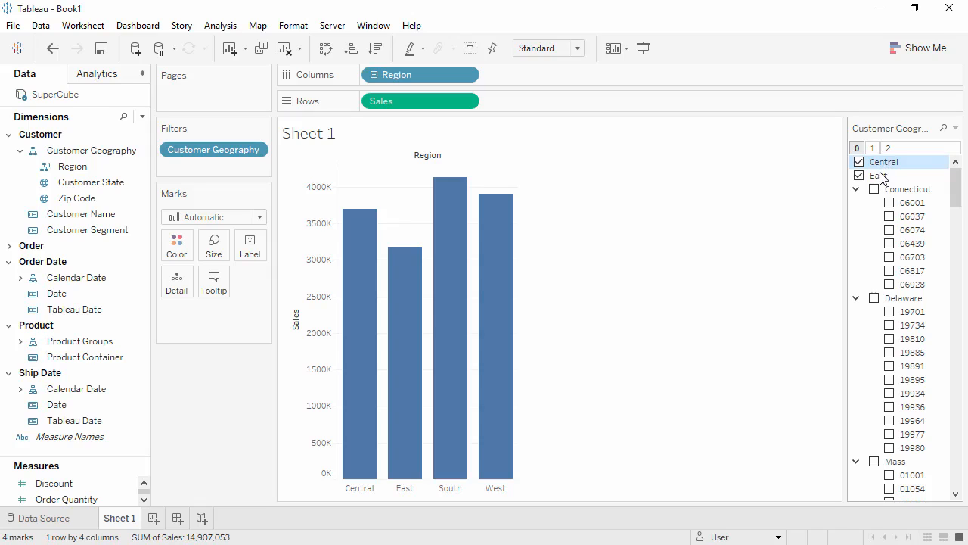
pyautogui.doubleClick(879, 176)
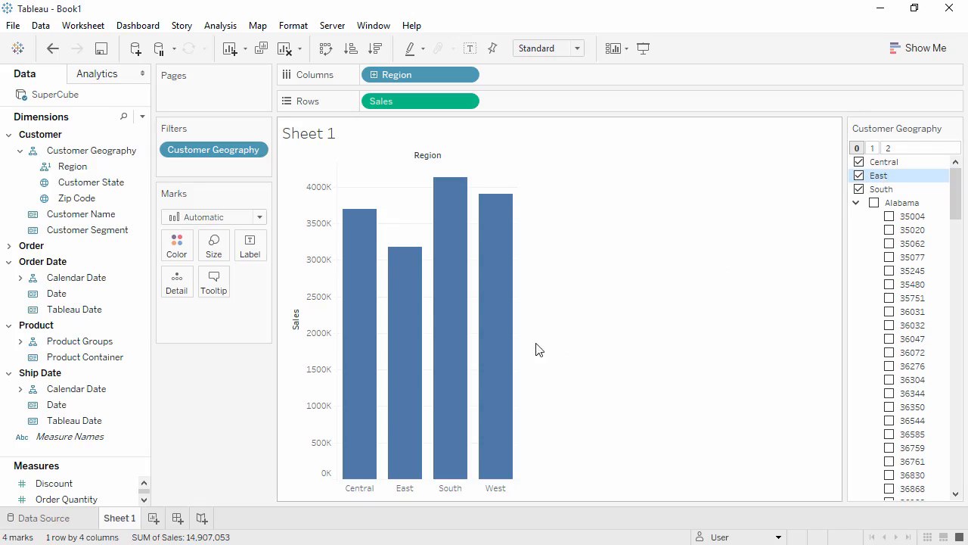
# - Add a new worksheet and place Sales on Rows
pyautogui.click(151, 521)
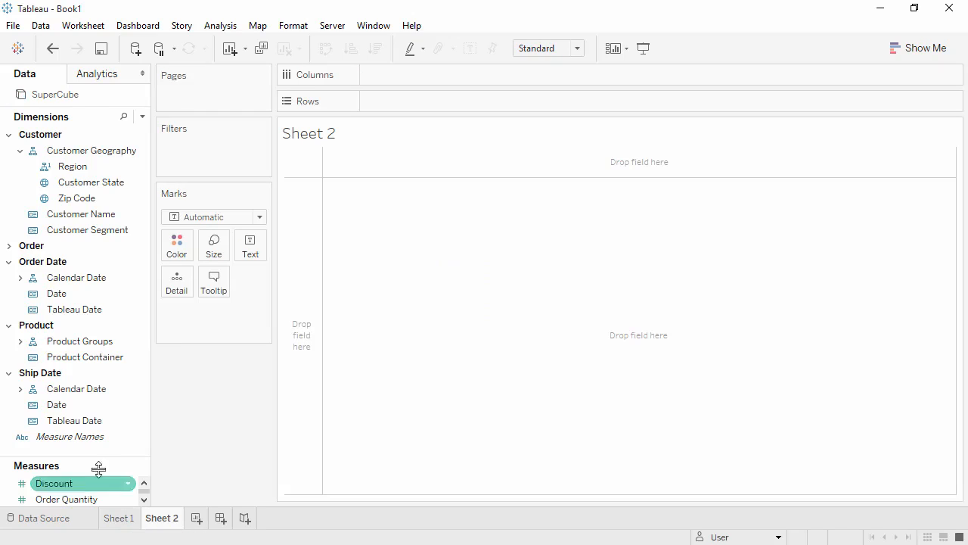
pyautogui.moveTo(96, 457); pyautogui.dragTo(91, 403)
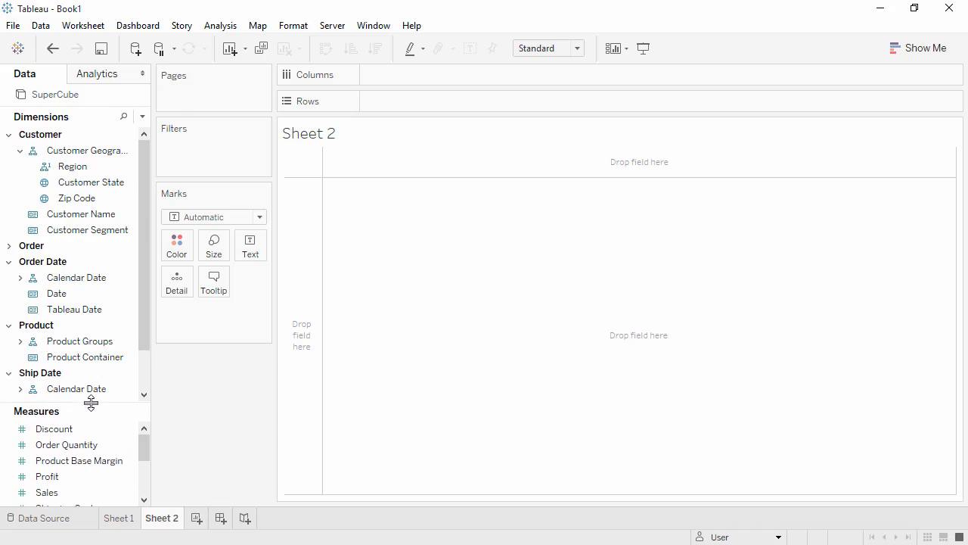
pyautogui.doubleClick(83, 493)
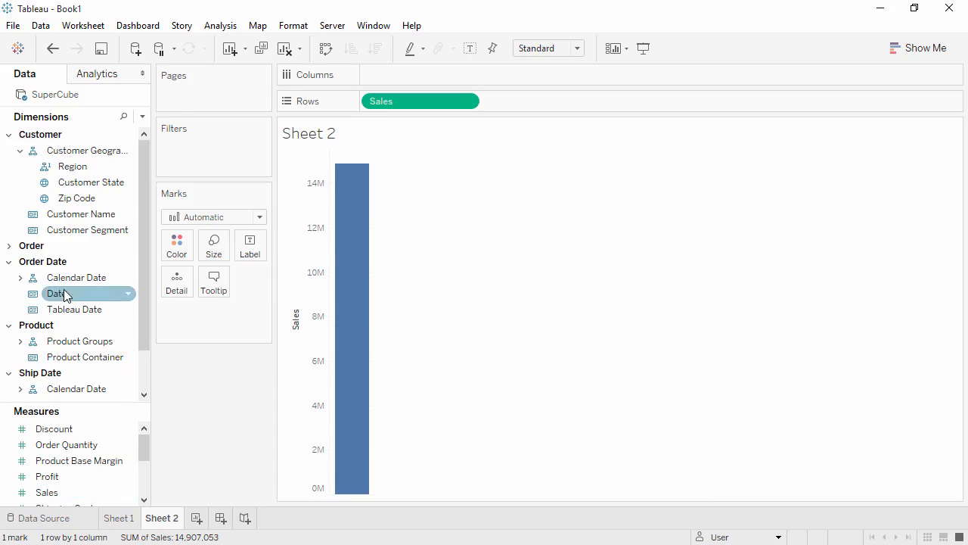
# - Build a quarterly view by placing the Order Date Date field on Columns, drilling down, and keeping only Quarter Name
pyautogui.moveTo(65, 288); pyautogui.dragTo(407, 78)
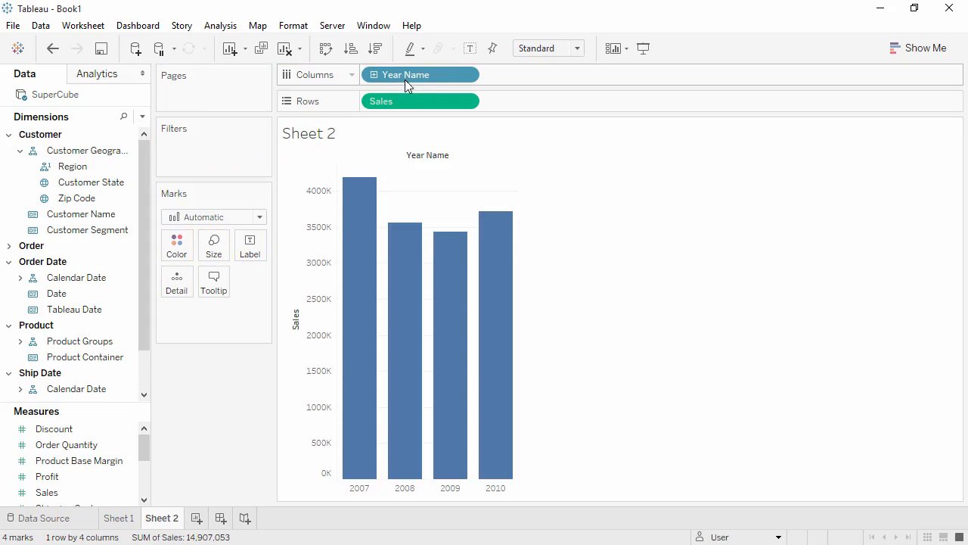
pyautogui.click(374, 76)
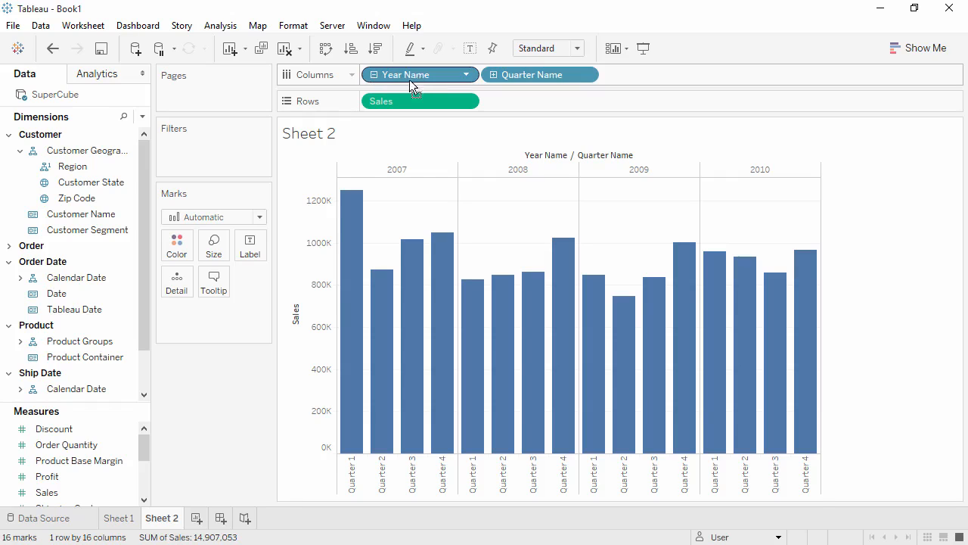
pyautogui.moveTo(411, 85); pyautogui.dragTo(242, 389)
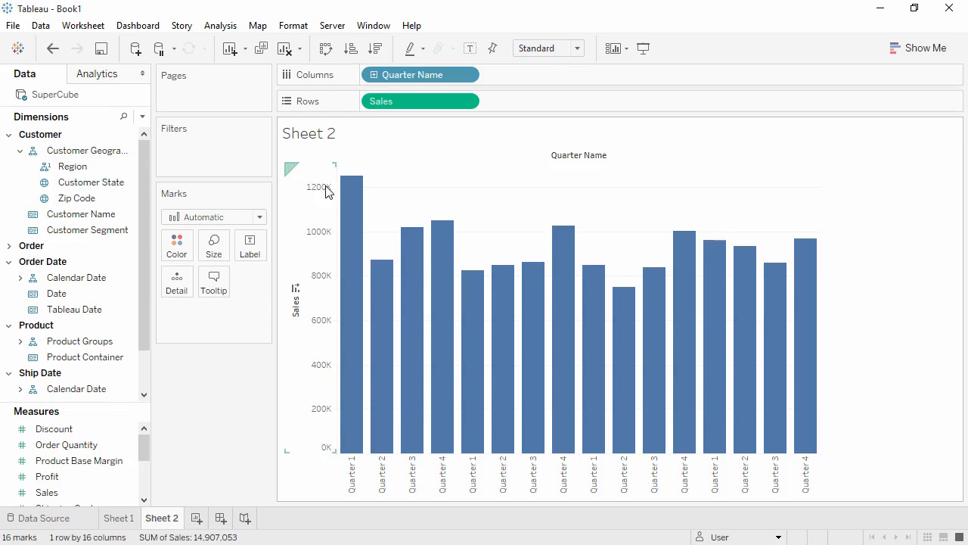
# - Show the Calendar Date filter card for Quarter Name and browse the card's options
pyautogui.rightClick(394, 78)
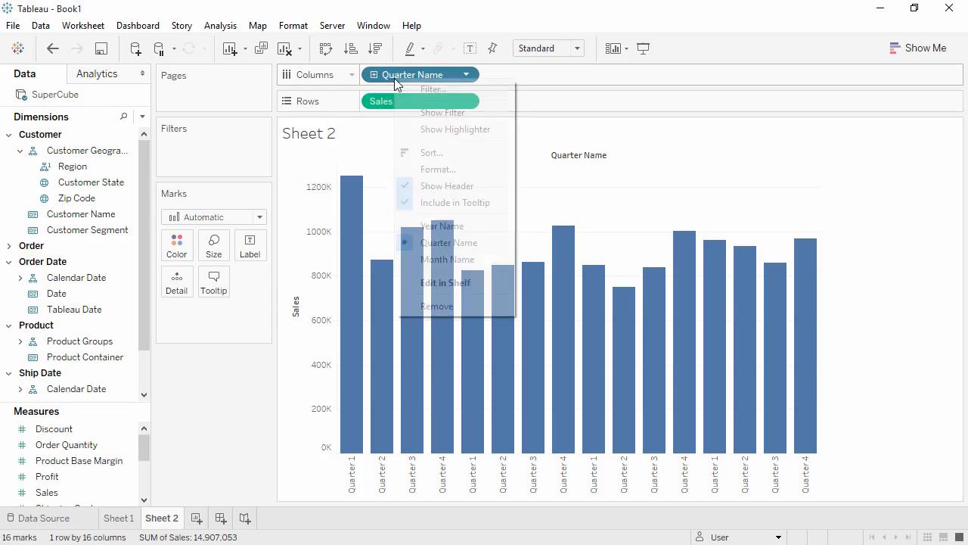
pyautogui.click(409, 114)
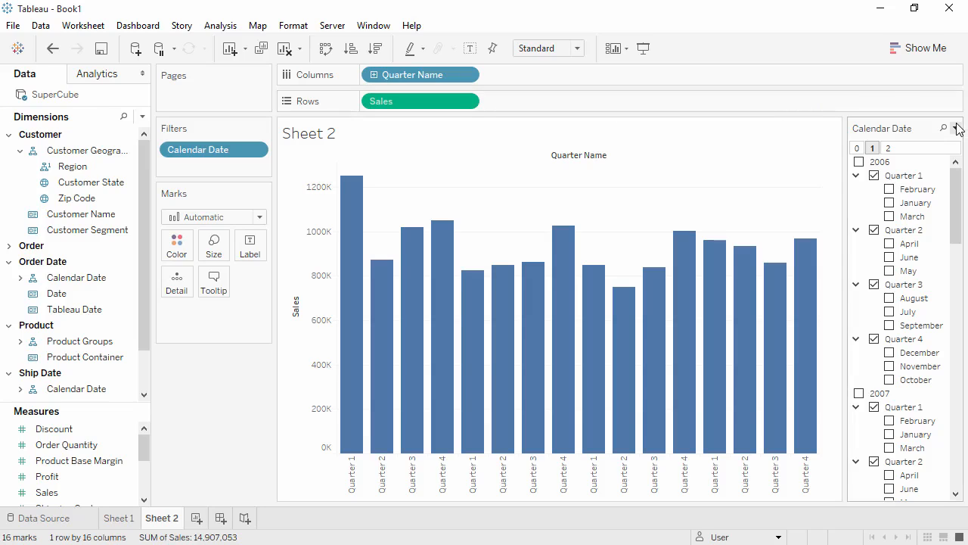
pyautogui.click(957, 128)
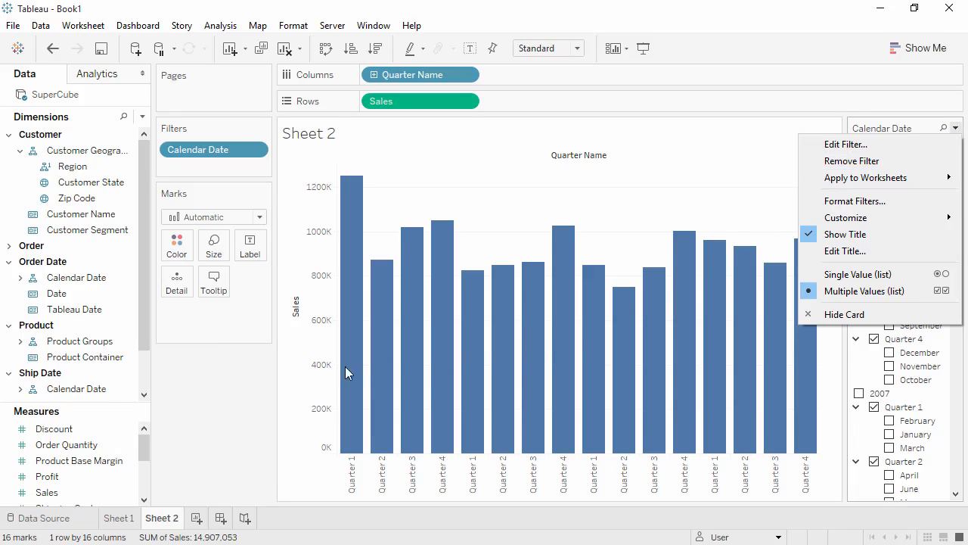
pyautogui.click(219, 374)
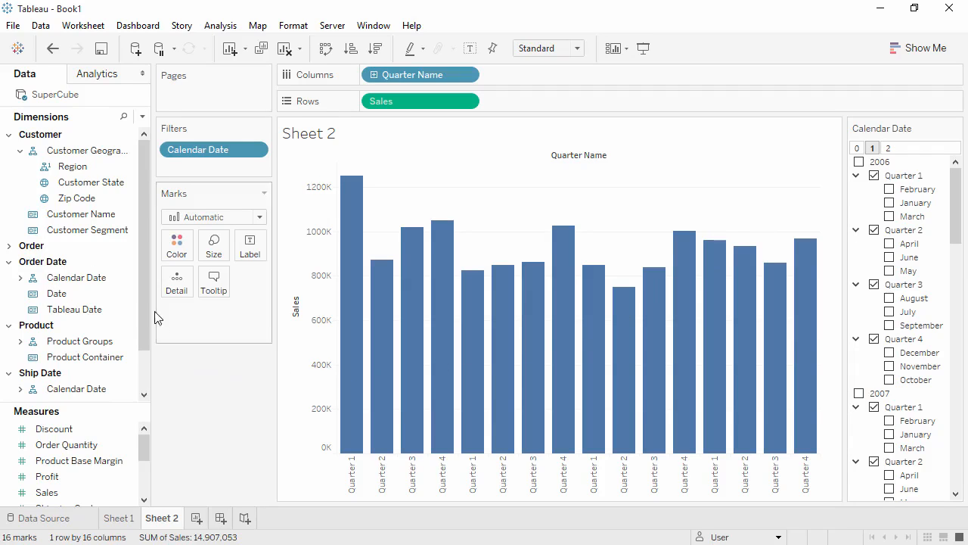
# - Change the Tableau Date field under Order Date to the Date data type
pyautogui.click(119, 264)
pyautogui.click(120, 278)
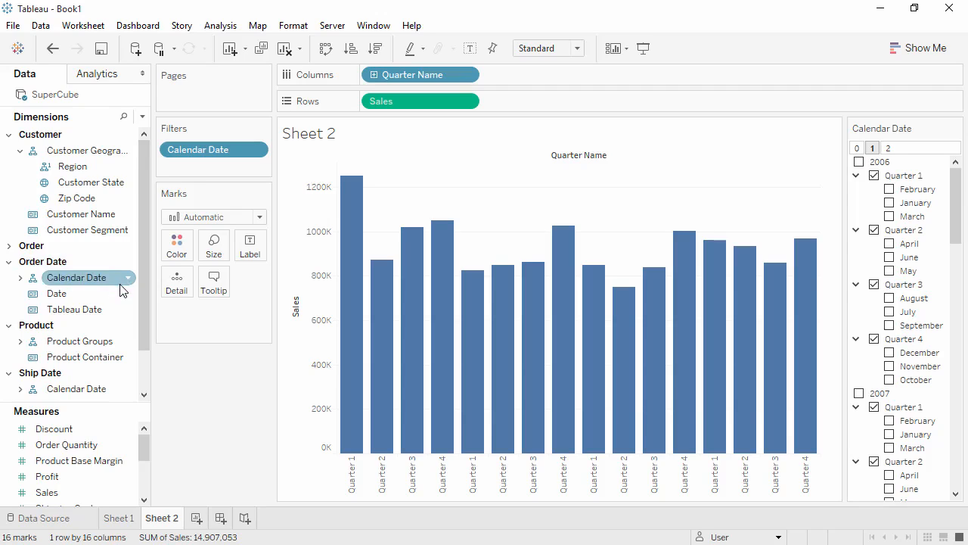
pyautogui.click(121, 308)
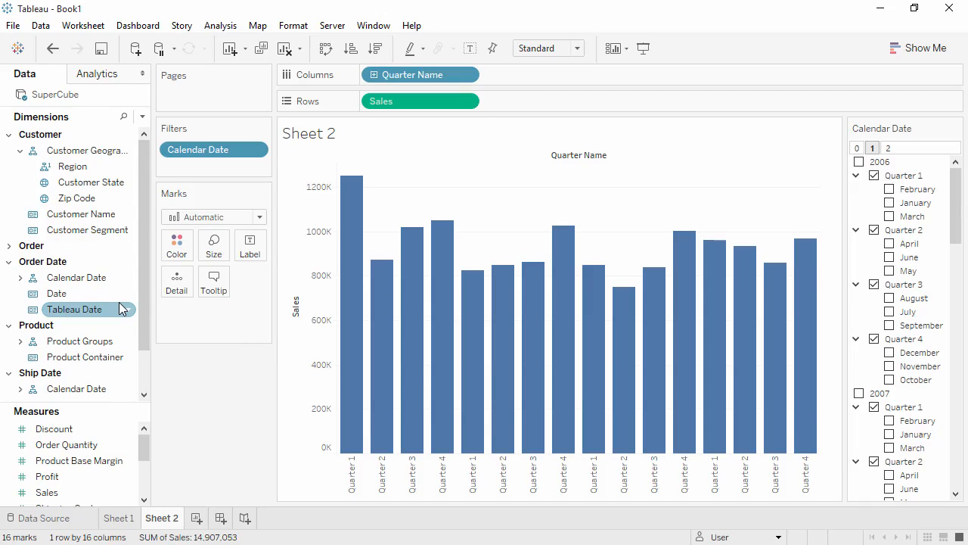
pyautogui.click(33, 311)
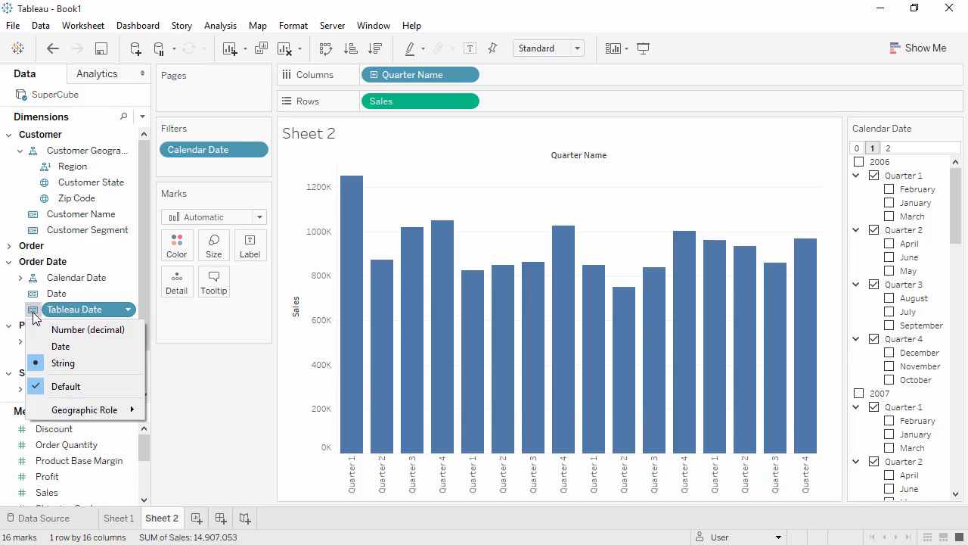
pyautogui.click(41, 351)
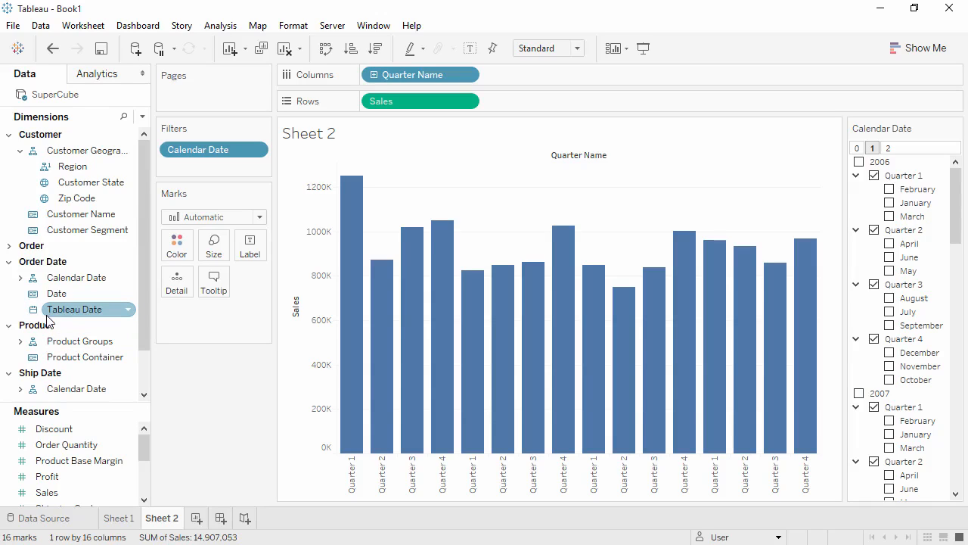
# - Try plotting Sales over Tableau Date on Columns in place of Quarter Name, then undo both changes
pyautogui.moveTo(64, 314); pyautogui.dragTo(542, 74)
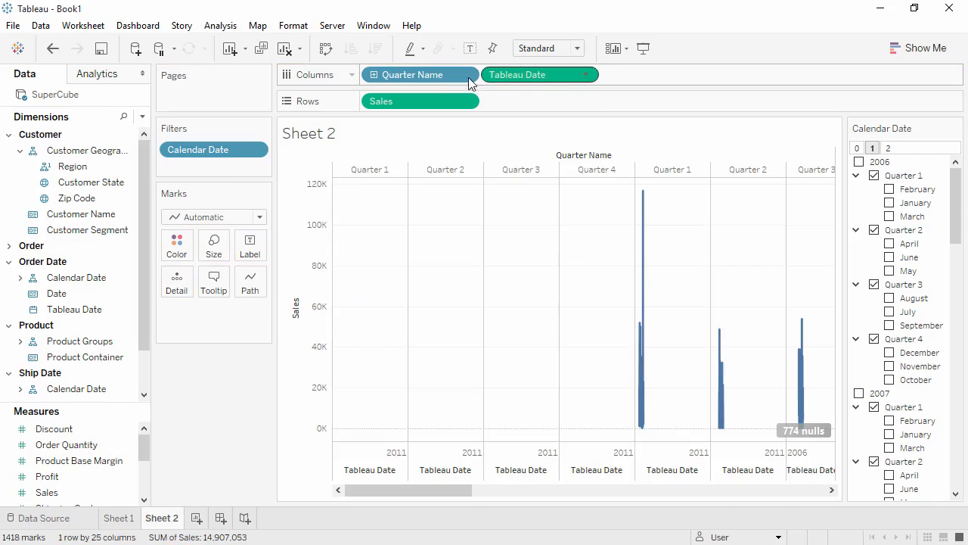
pyautogui.moveTo(413, 75); pyautogui.dragTo(215, 393)
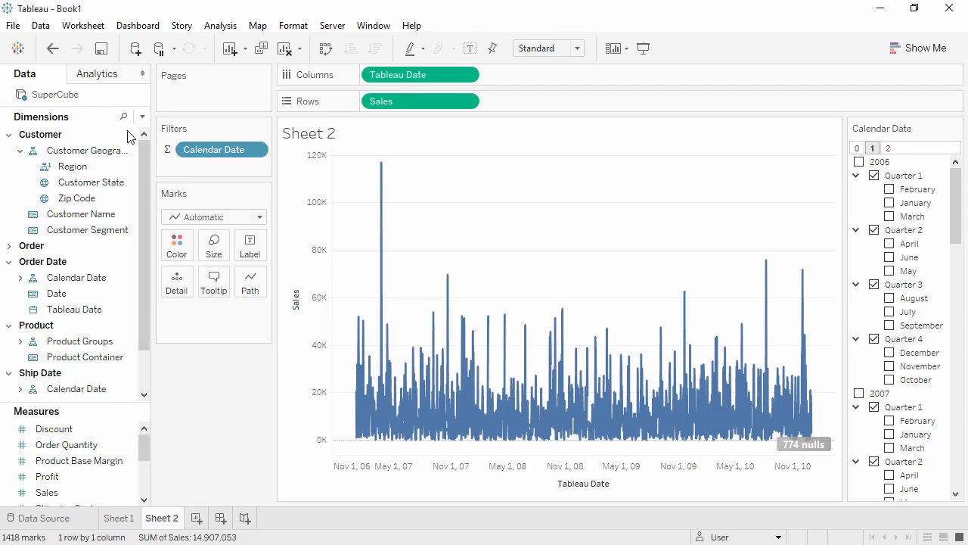
pyautogui.click(52, 49)
pyautogui.click(53, 48)
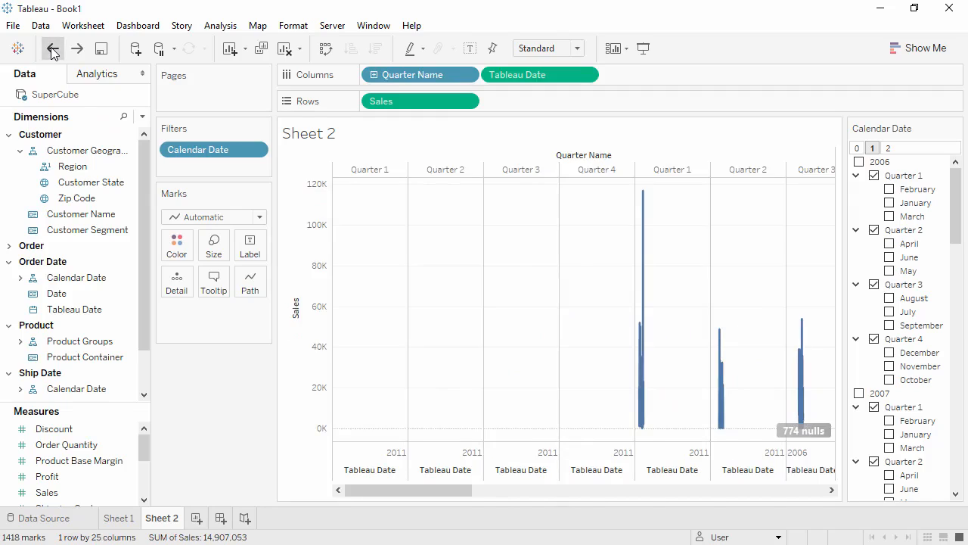
# - Show the Tableau Date filter card and browse its options
pyautogui.rightClick(90, 314)
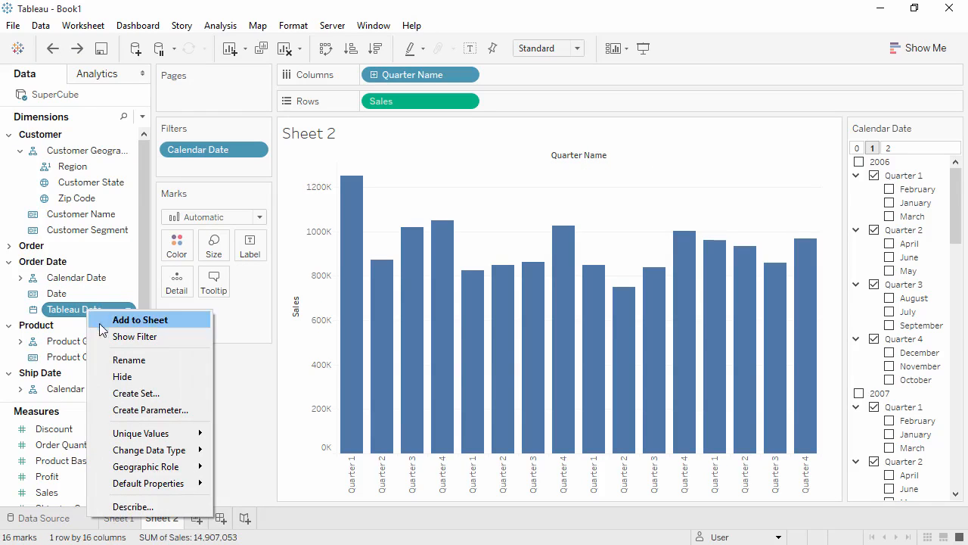
pyautogui.click(125, 336)
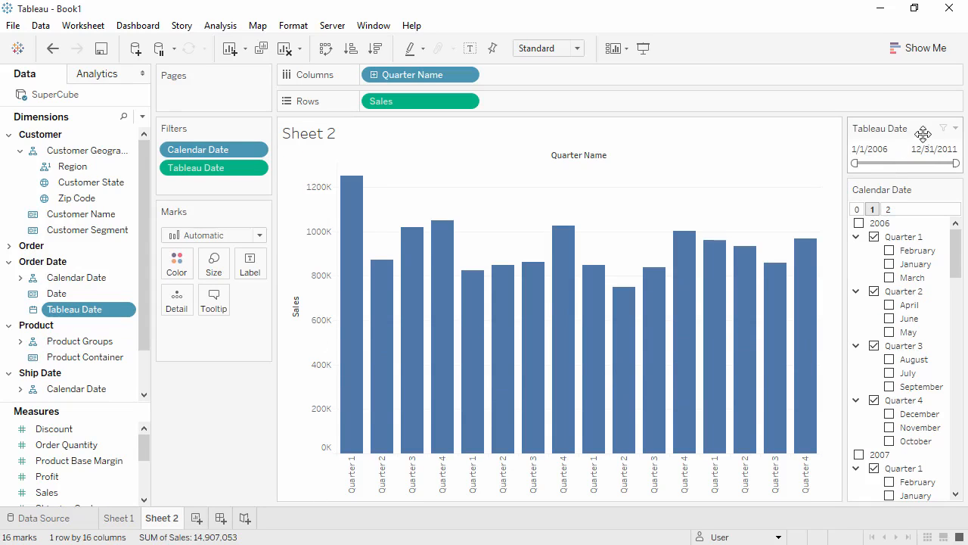
pyautogui.click(957, 128)
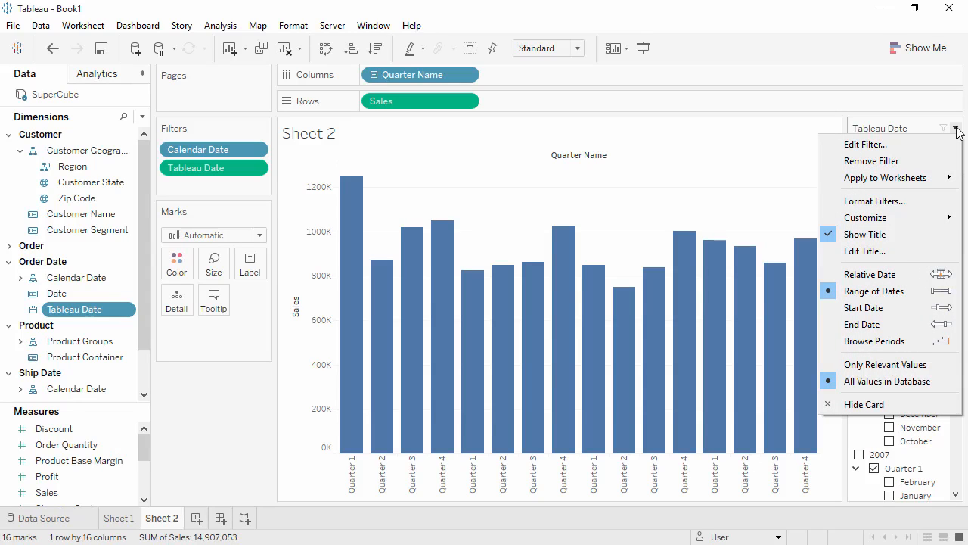
pyautogui.click(196, 521)
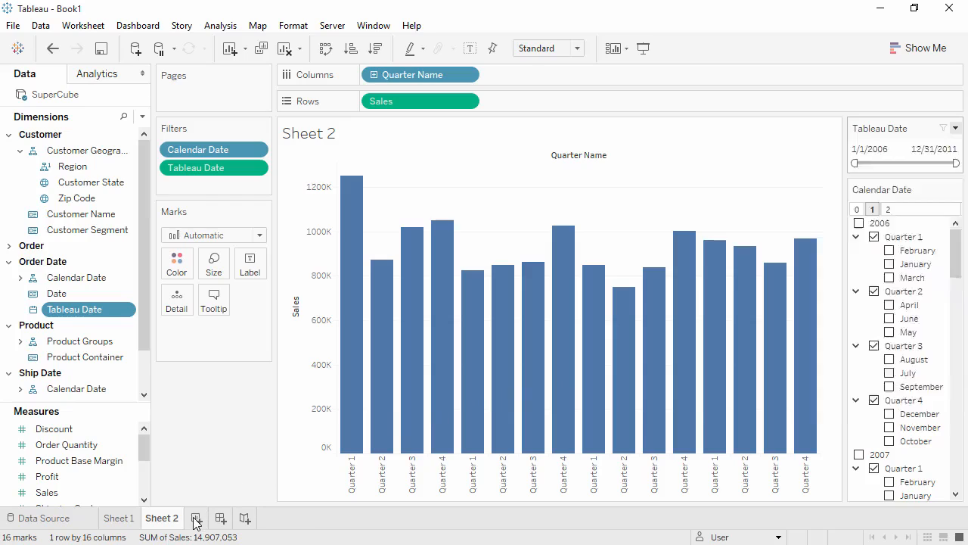
# - Add a new worksheet, collapse Customer and expand Product Groups in the data pane
pyautogui.click(196, 521)
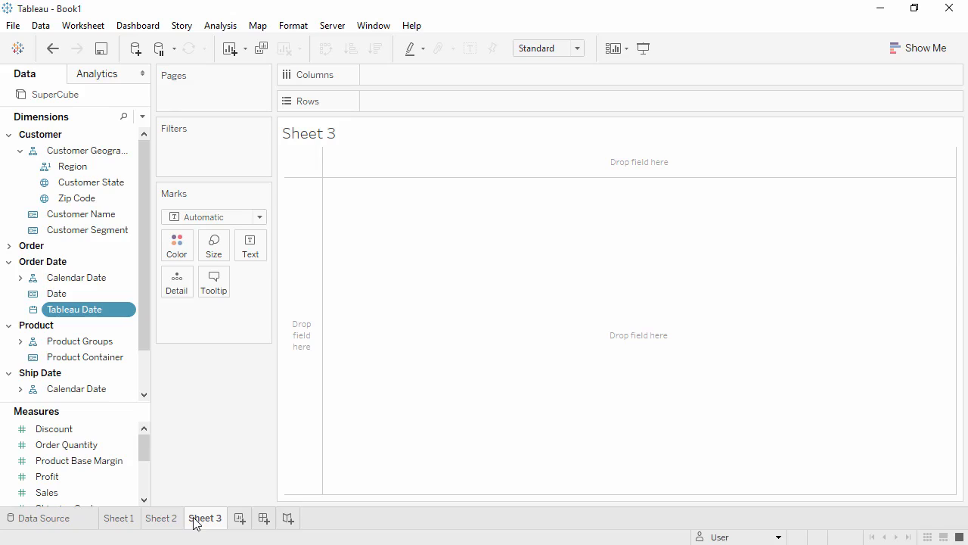
pyautogui.click(9, 134)
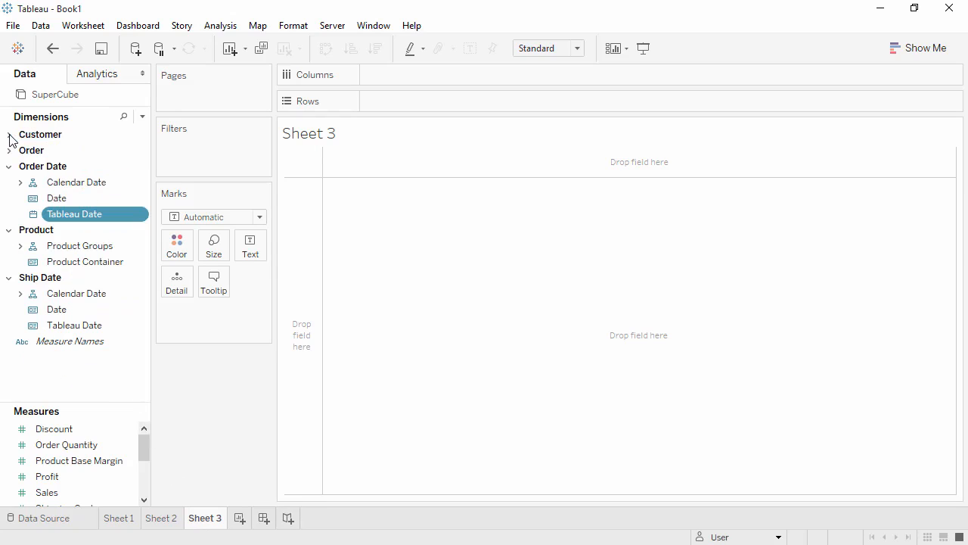
pyautogui.click(21, 247)
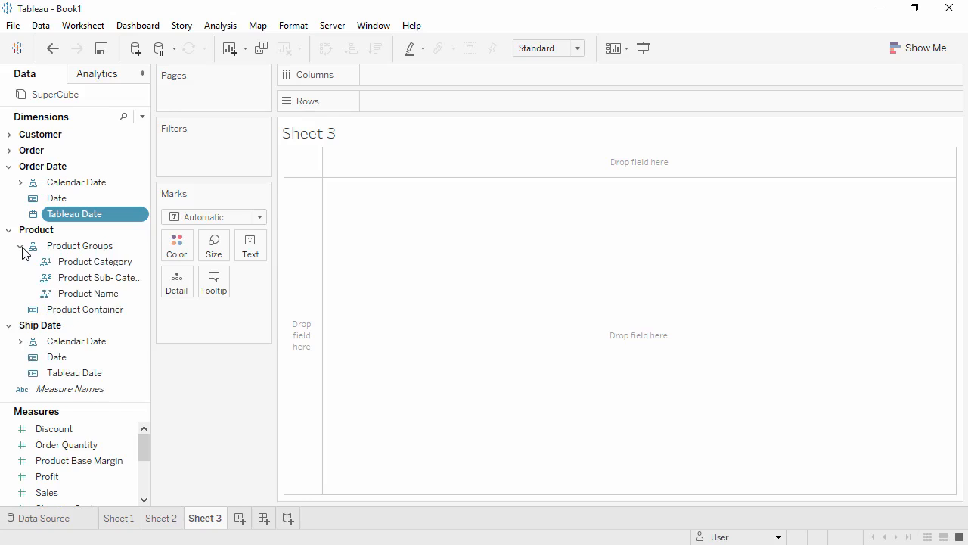
# - Create a set named Category Filter from Product Category including Furniture, Office Supplies and Technology
pyautogui.rightClick(76, 265)
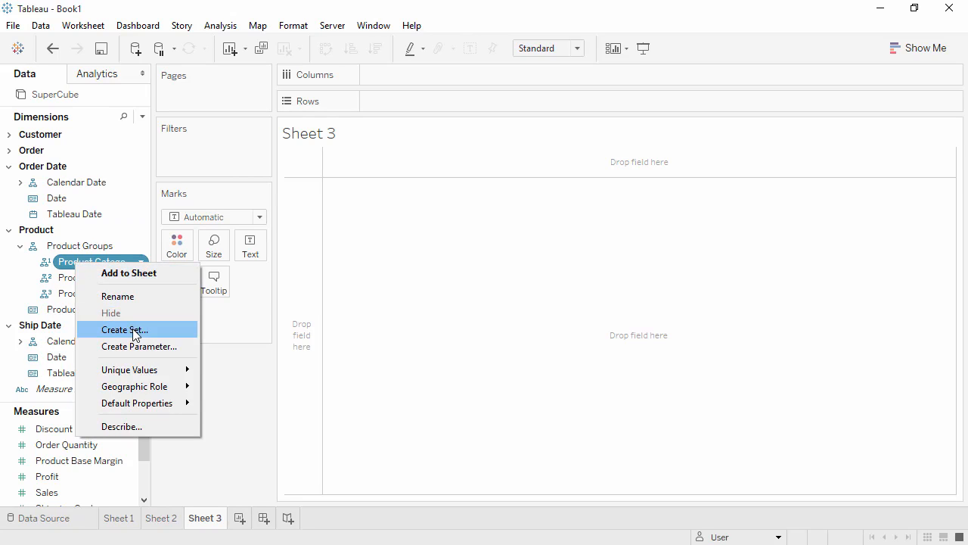
pyautogui.click(133, 332)
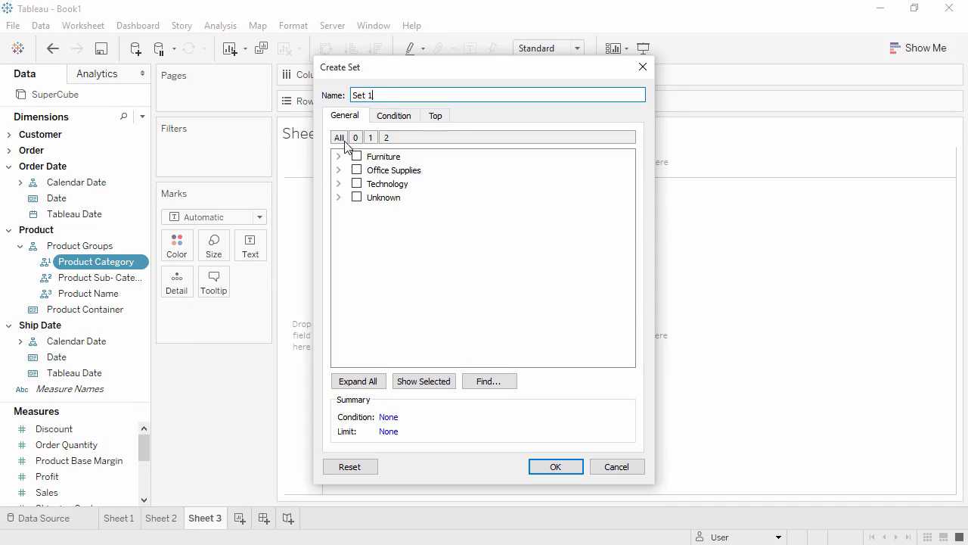
pyautogui.tripleClick(347, 94)
pyautogui.write('Category Filter')
pyautogui.click(357, 156)
pyautogui.click(356, 169)
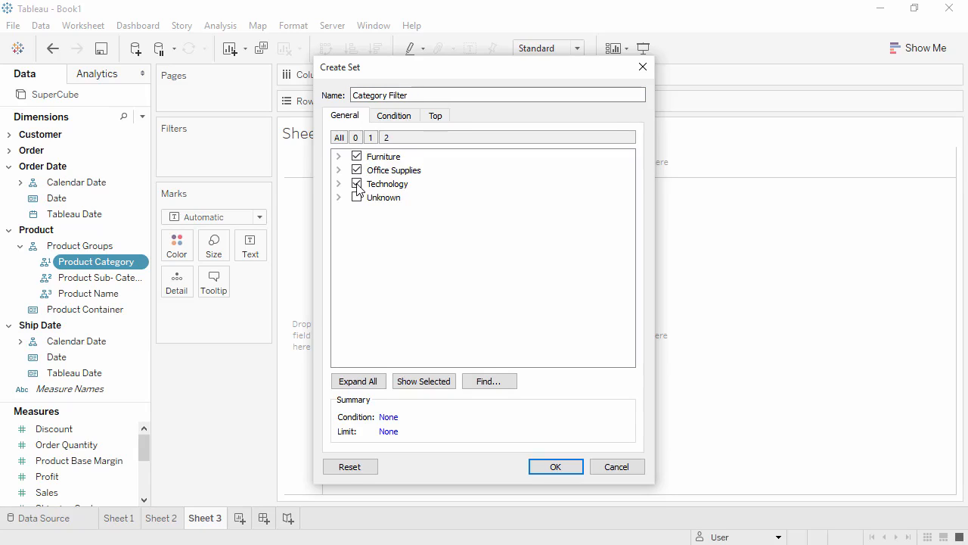
pyautogui.click(552, 464)
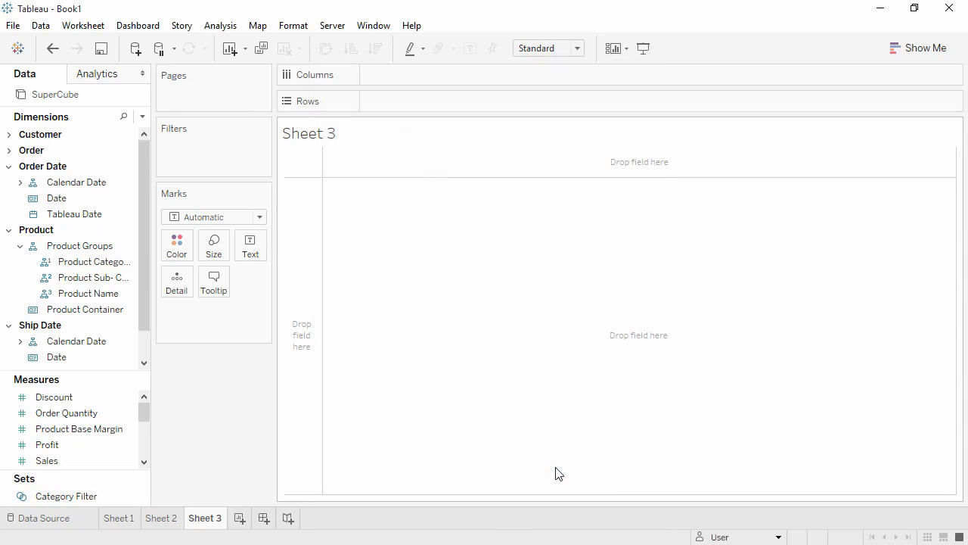
# - Place Sales on Rows of the new worksheet
pyautogui.click(89, 497)
pyautogui.click(89, 460)
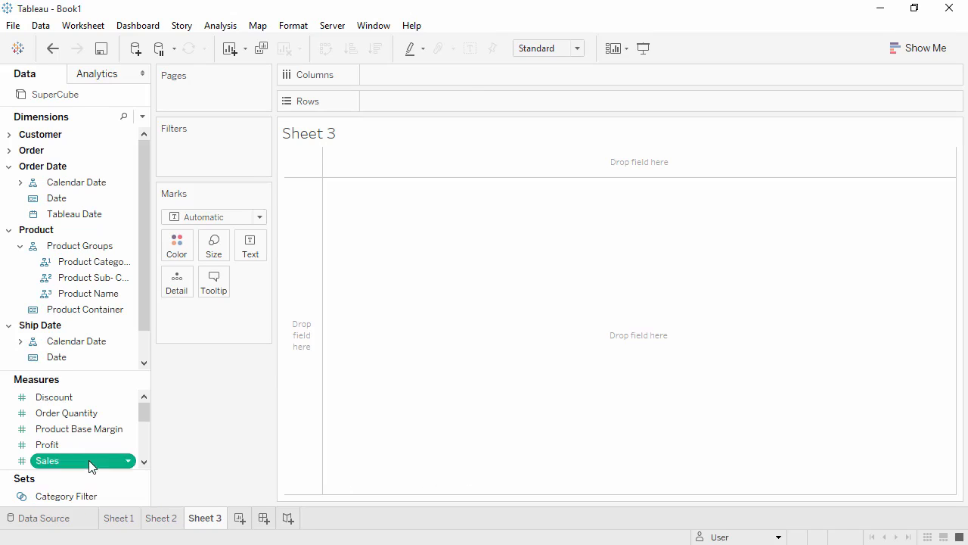
pyautogui.doubleClick(88, 460)
# - Show the Category Filter set as a filter card and open the card's options
pyautogui.click(89, 497)
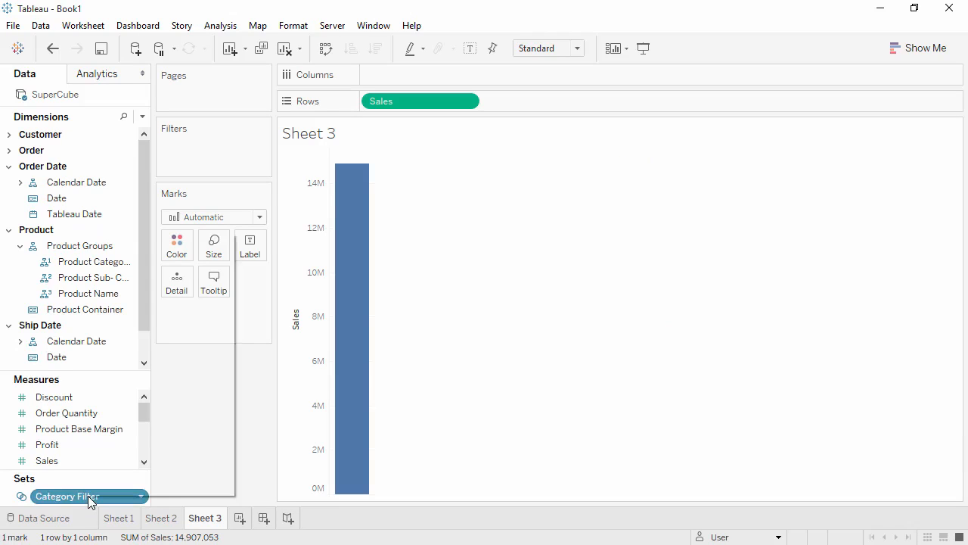
pyautogui.rightClick(89, 498)
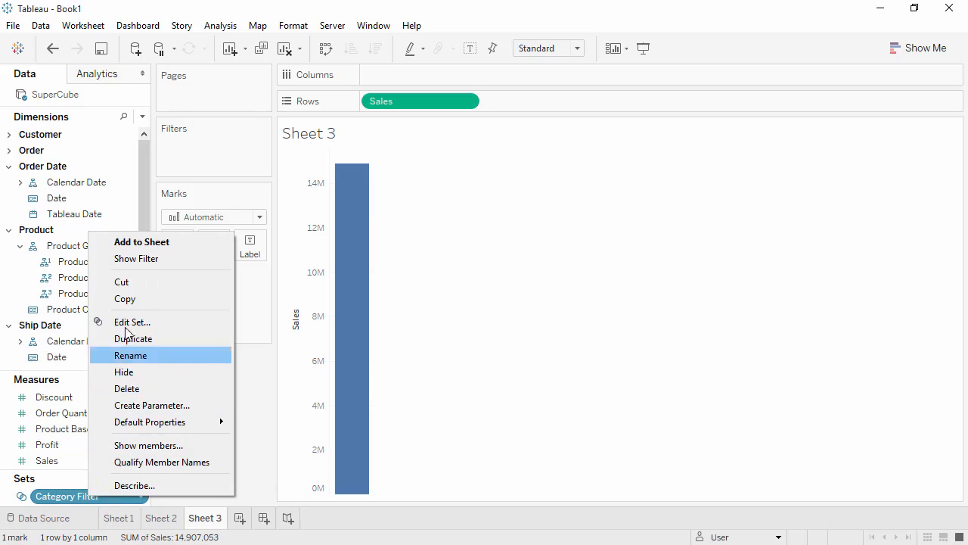
pyautogui.click(138, 262)
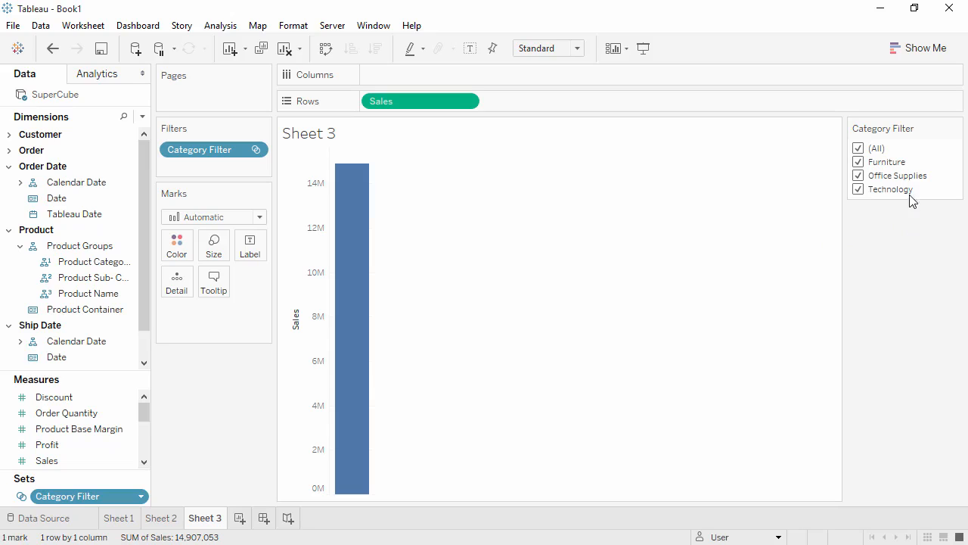
pyautogui.click(956, 128)
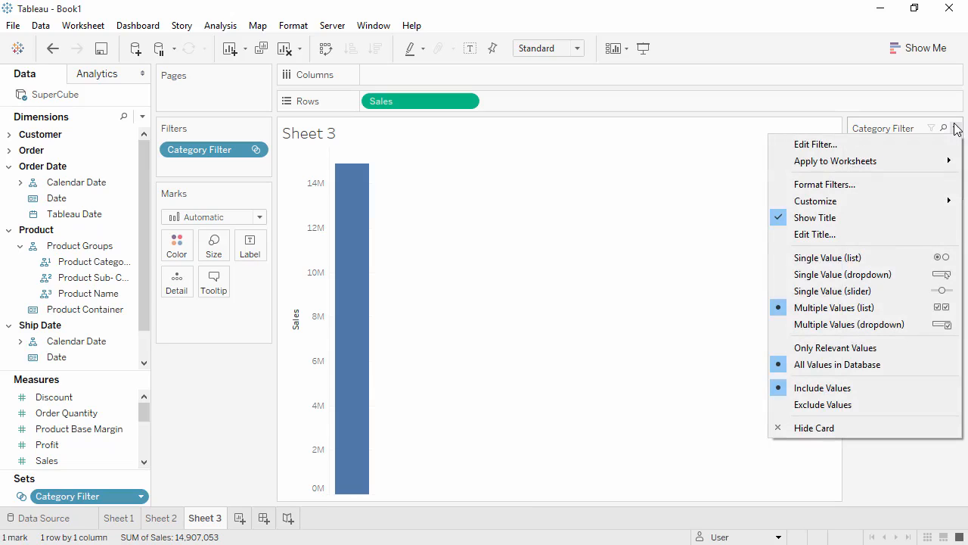